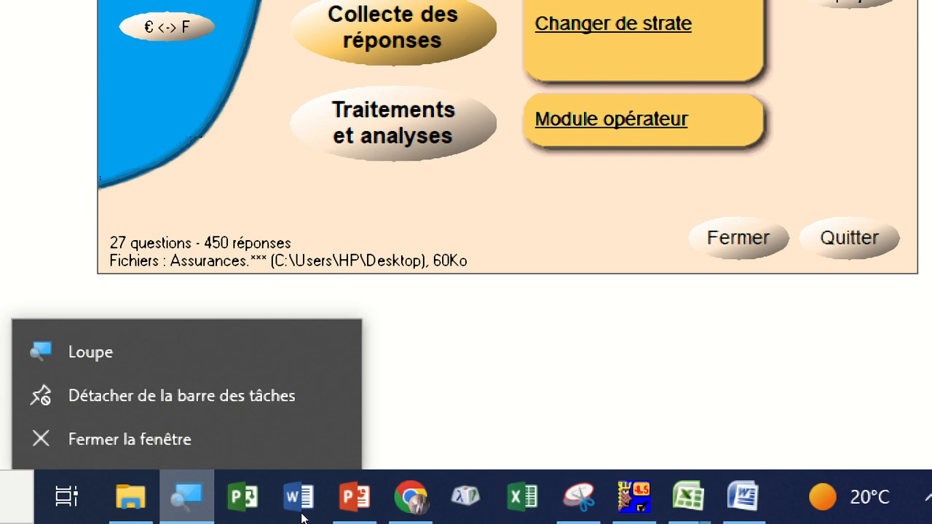
Close the screen magnifier and view the survey responses in spreadsheet mode in the data collection stage
click(149, 441)
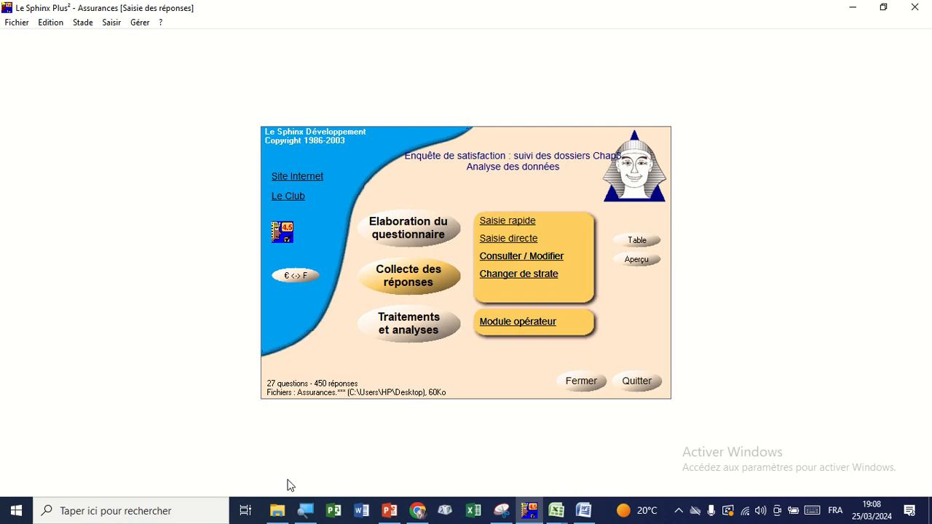
click(412, 284)
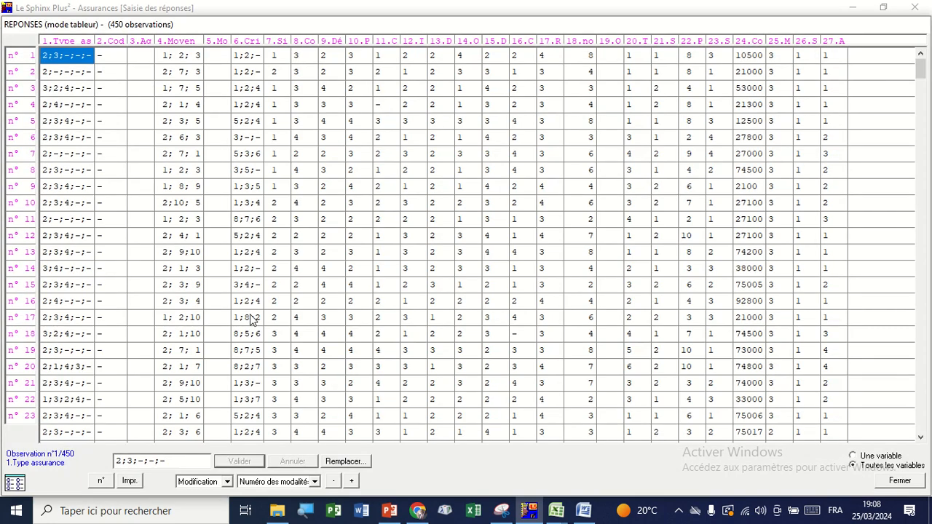
key(Escape)
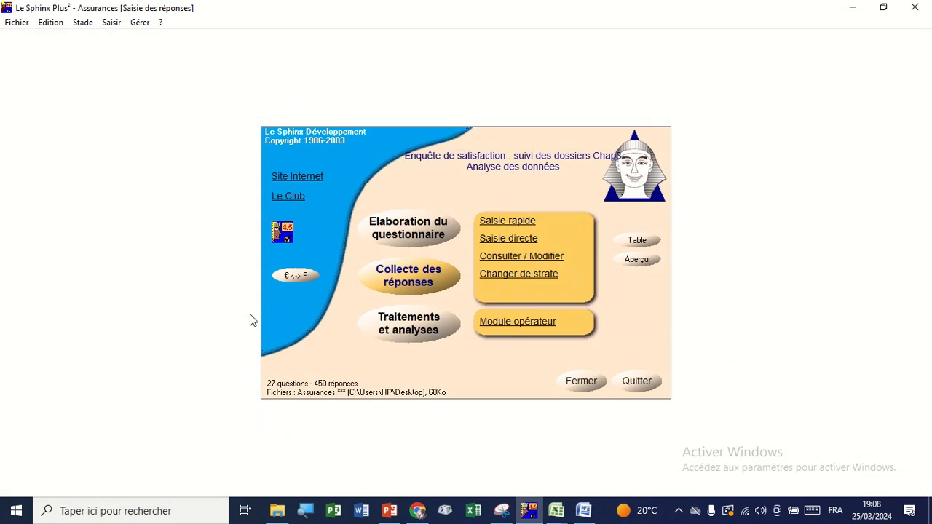
Open the survey results in the processing and analysis stage and display the frequency table for variable 21.SEXE
click(397, 335)
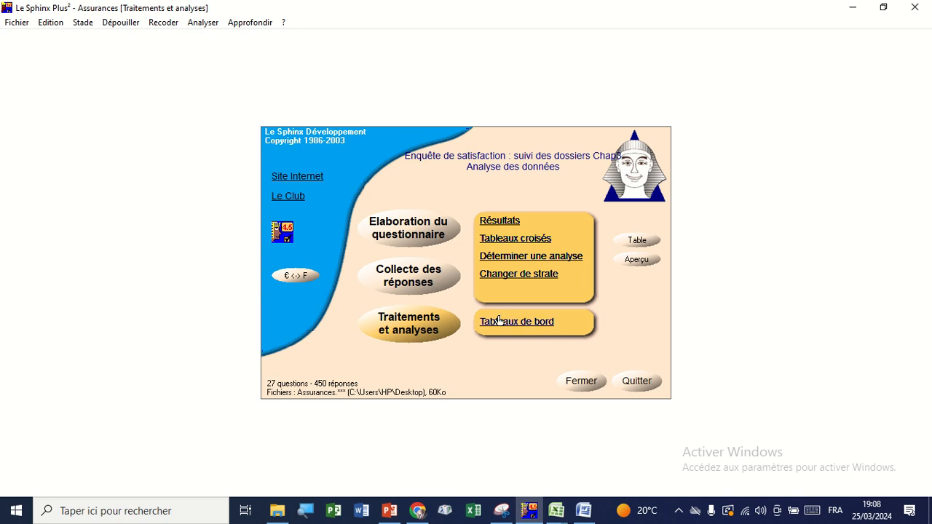
click(506, 226)
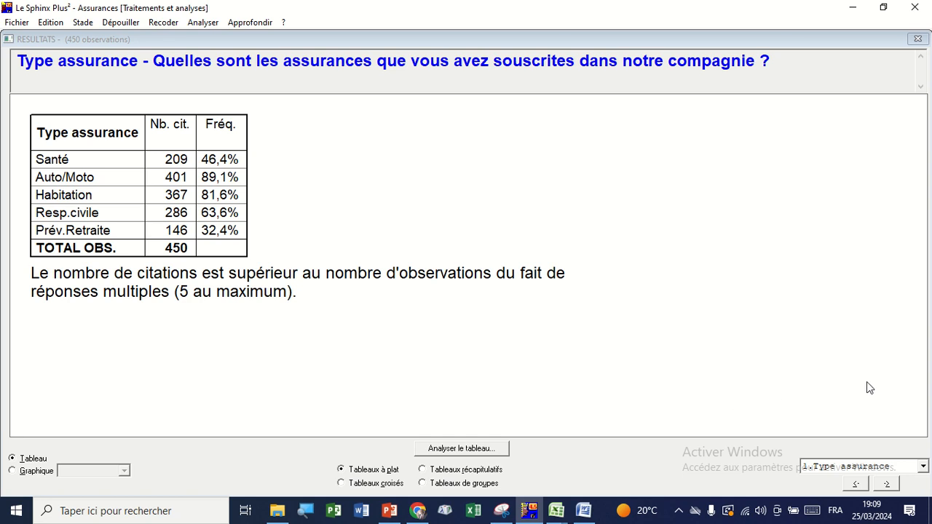
click(922, 466)
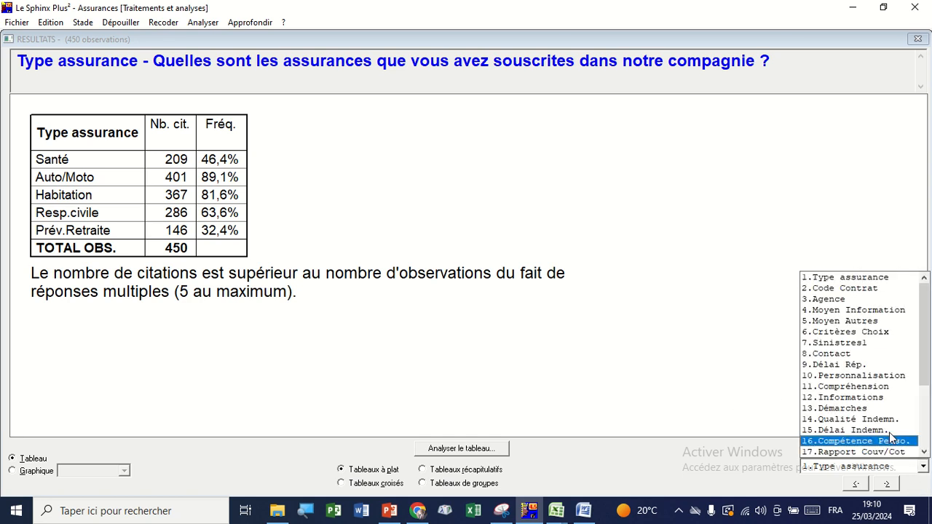
scroll(880, 408, down, 4)
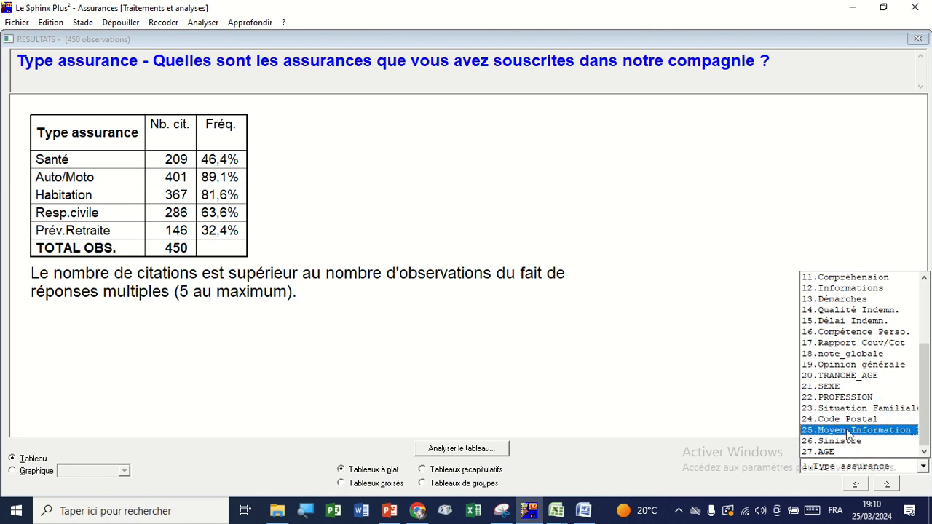
click(847, 387)
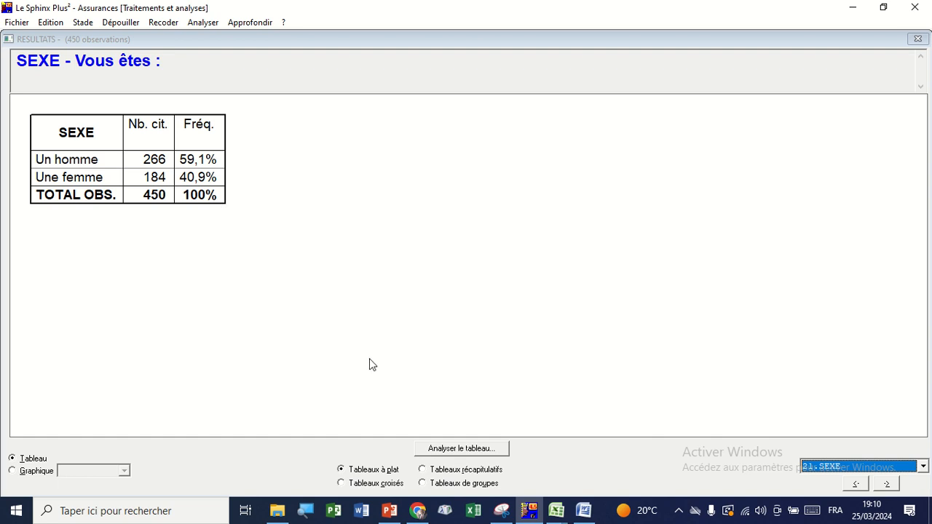
Examine the following frequency tables for PROFESSION and Situation Familiale, and close the results
click(887, 485)
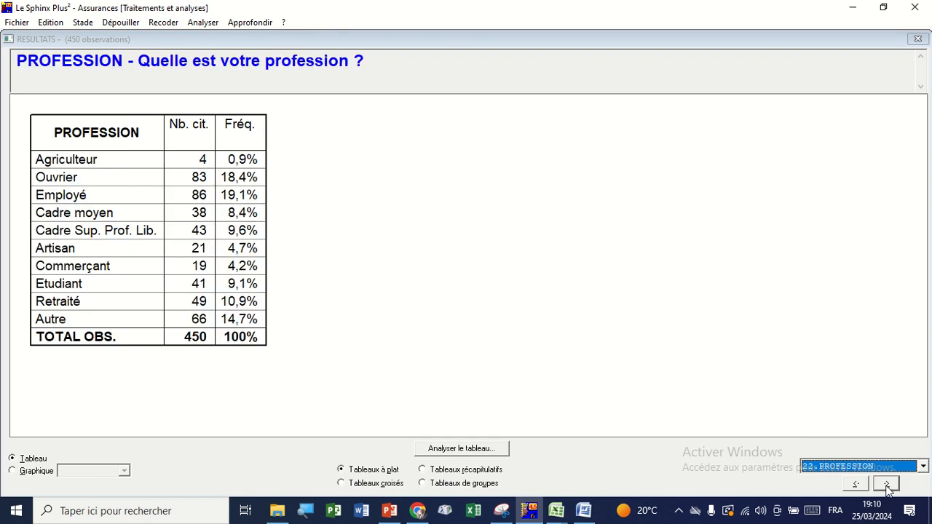
click(887, 485)
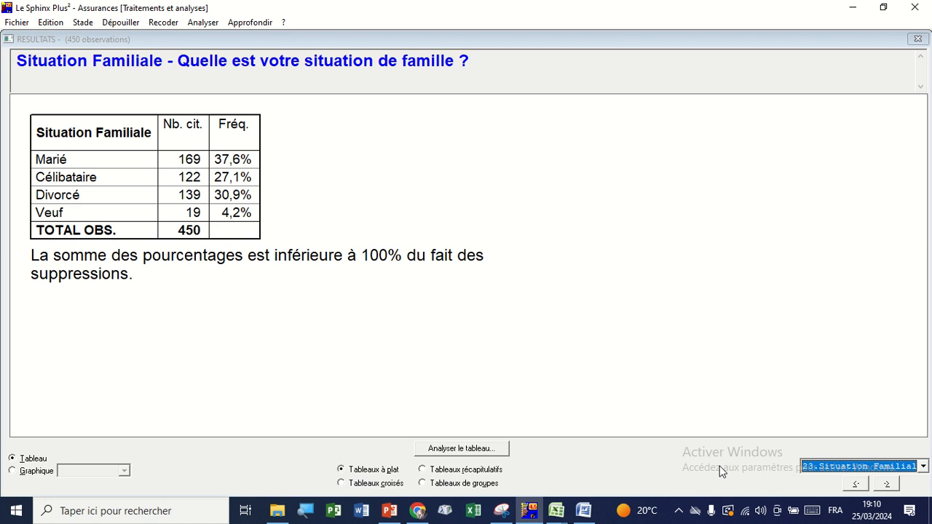
key(Escape)
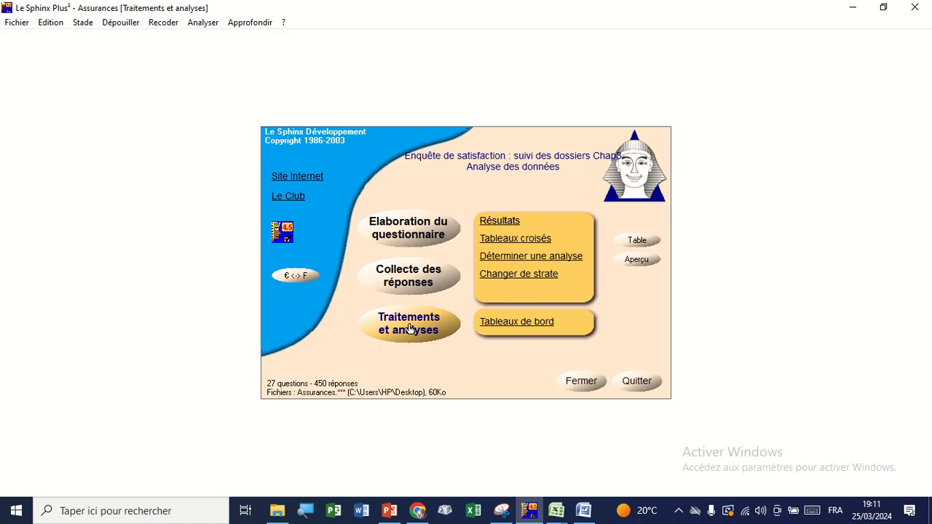
Reopen the results and display those for 19.Opinion générale and 14.Qualité Indemn
click(491, 223)
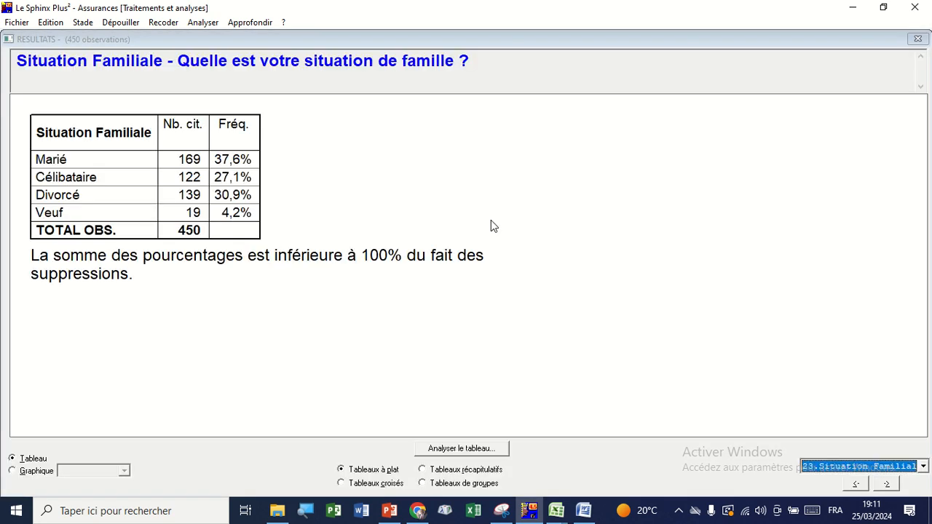
click(856, 466)
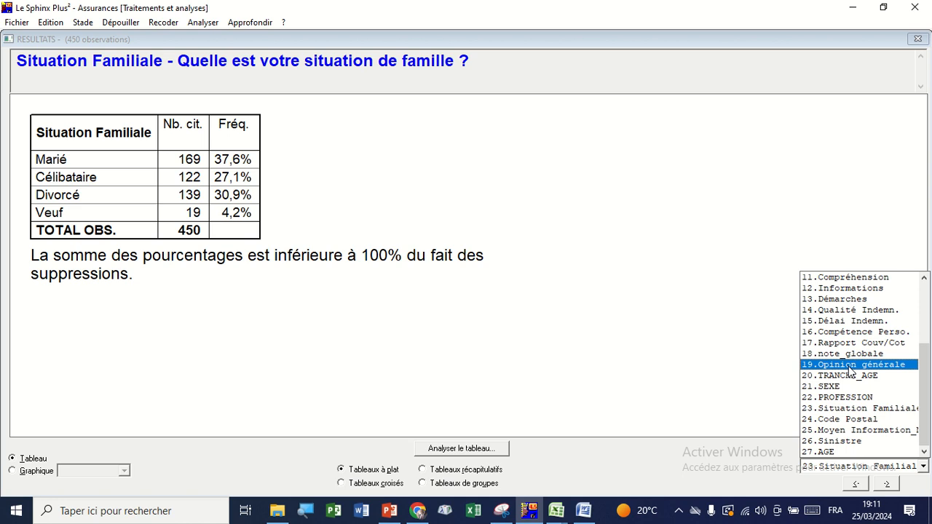
click(851, 365)
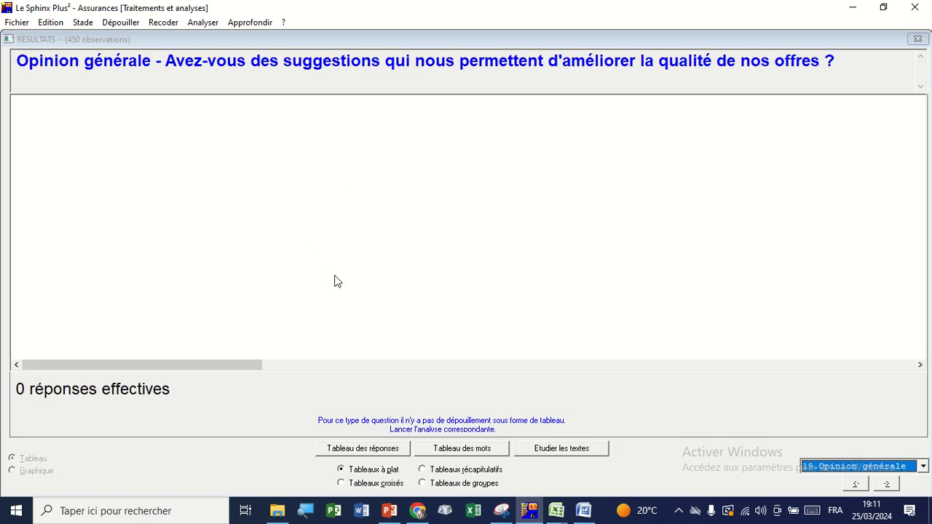
click(831, 467)
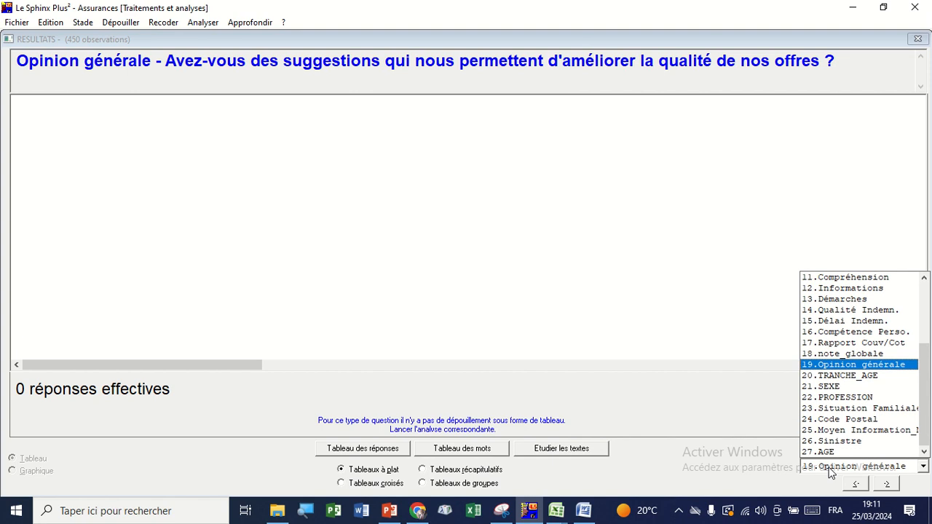
click(830, 312)
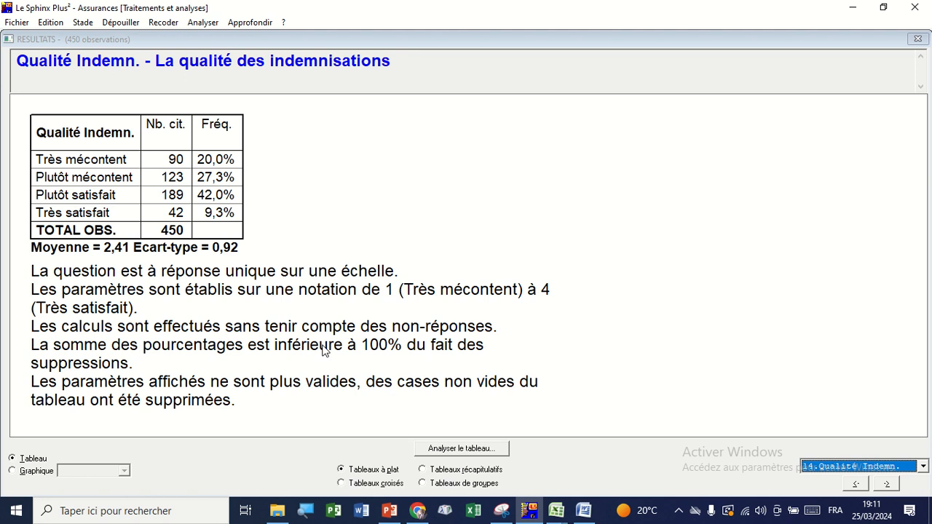
Display the frequency tables for 7.Sinistres1 and the recoded variable 27.AGE
click(822, 469)
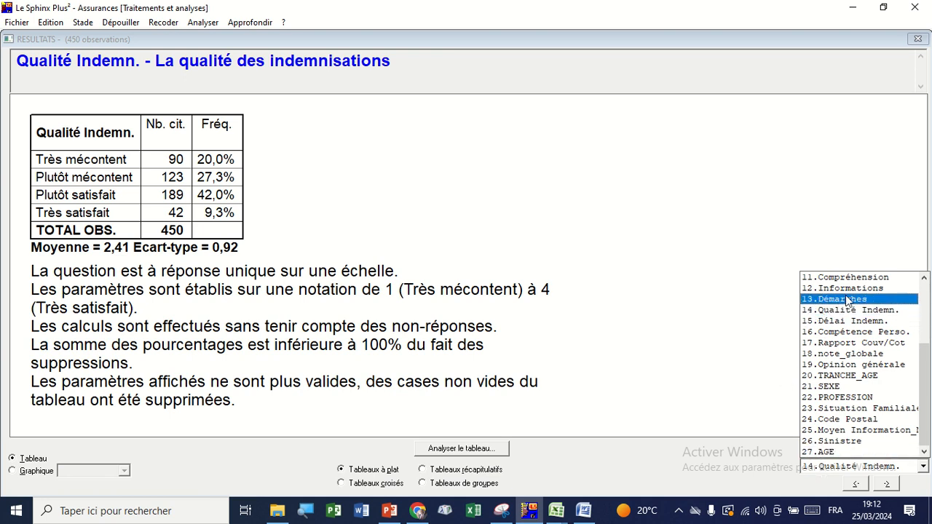
scroll(848, 296, up, 2)
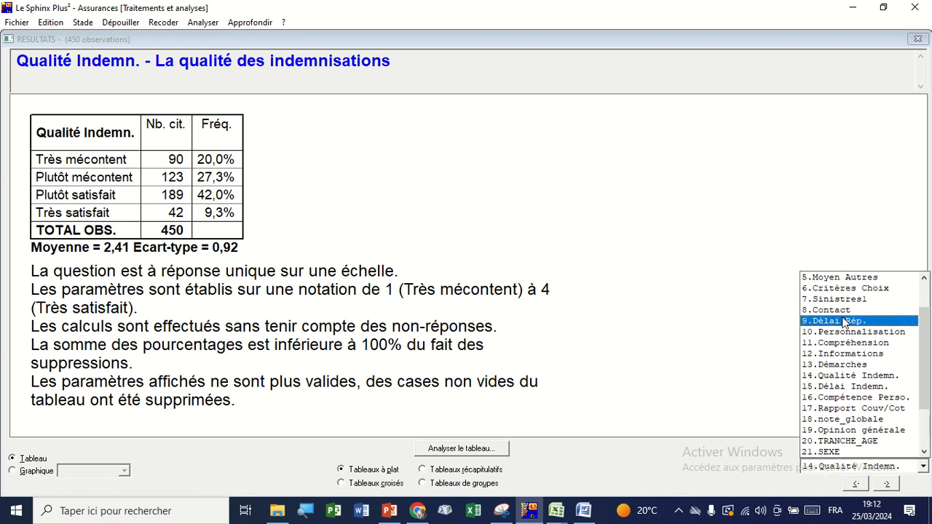
click(844, 299)
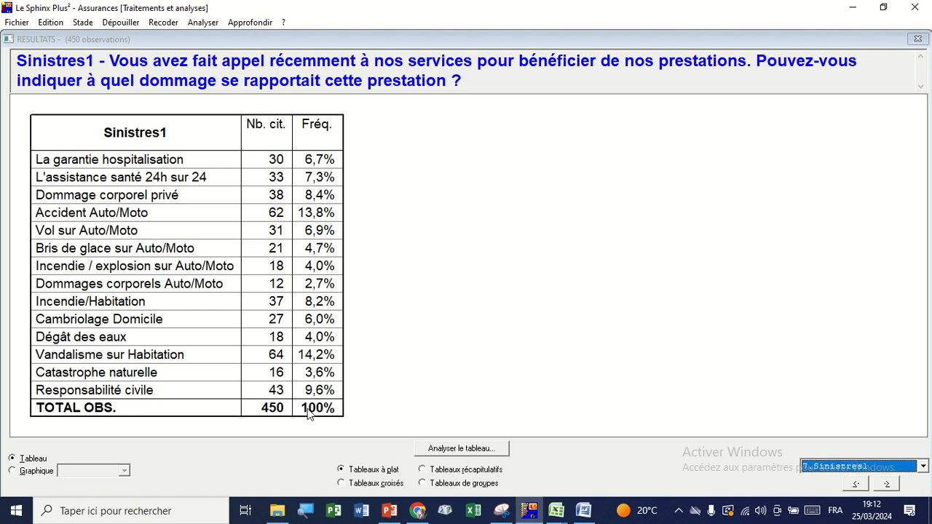
click(922, 466)
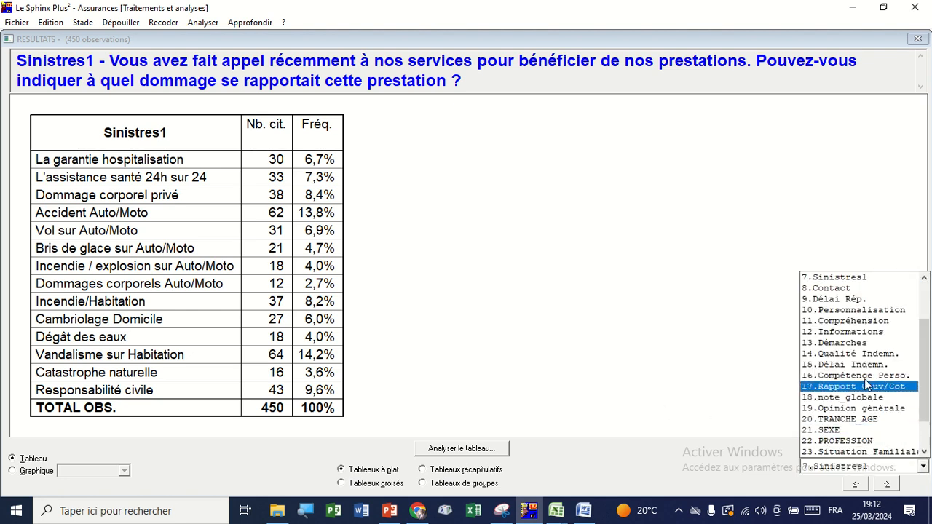
scroll(855, 415, down, 2)
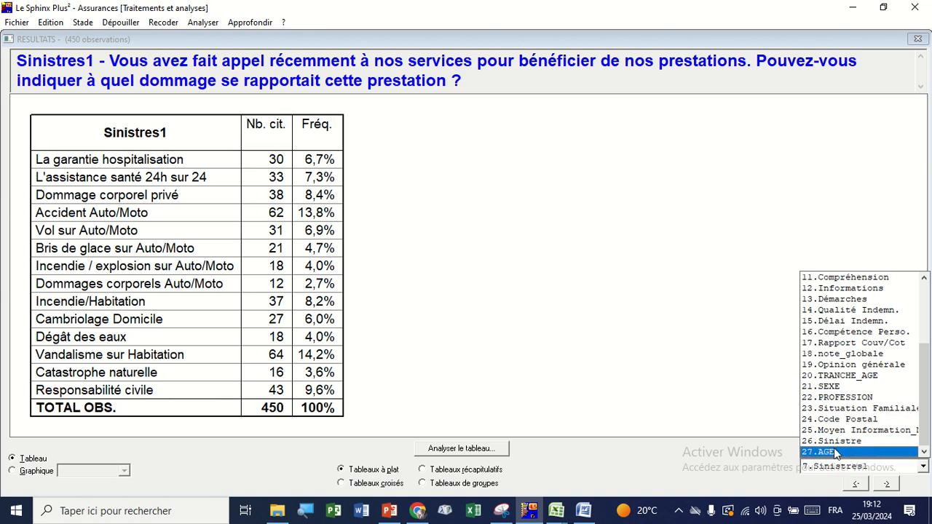
click(835, 453)
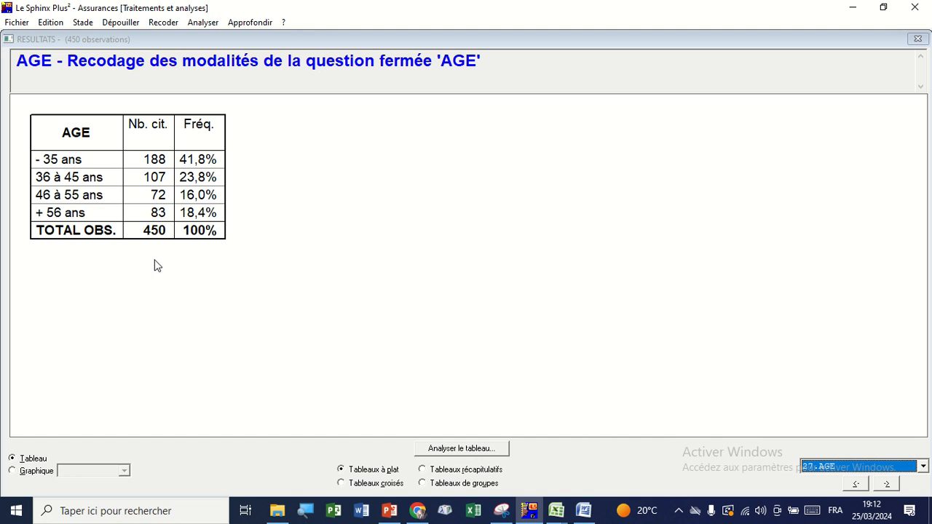
Display the results for 18.note_globale and examine its class table, statistics and explanatory notes
click(922, 468)
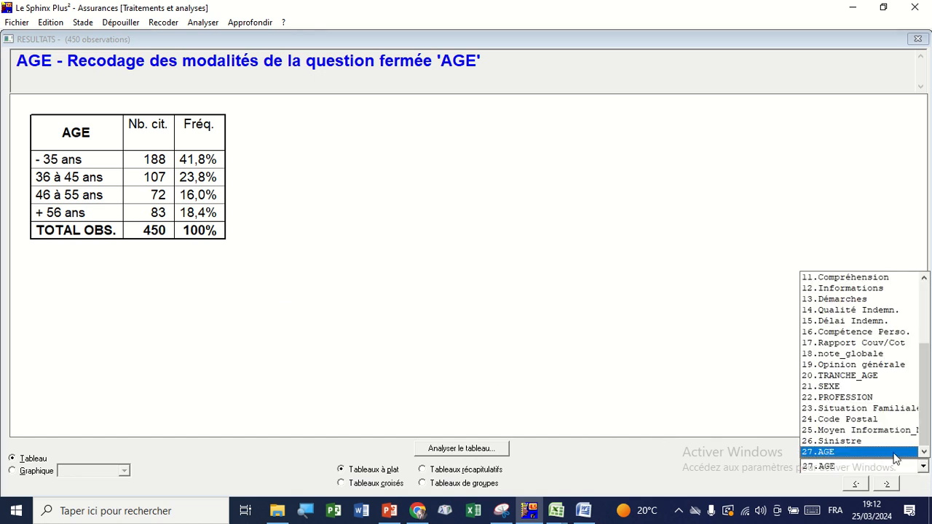
click(852, 357)
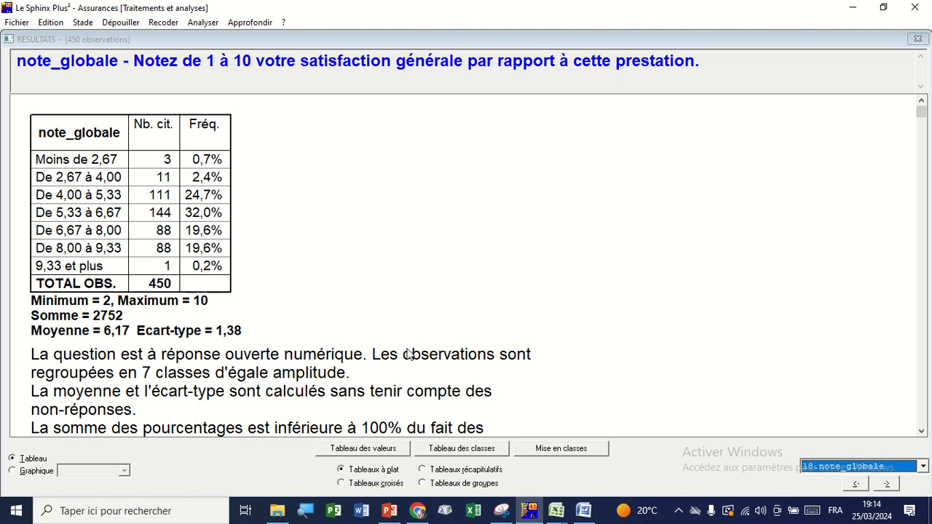
click(921, 431)
click(921, 431)
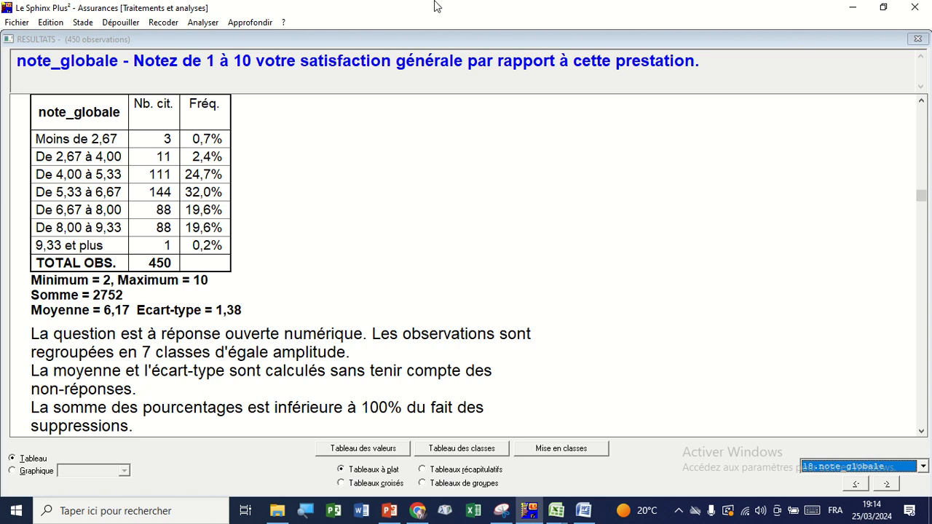
click(204, 23)
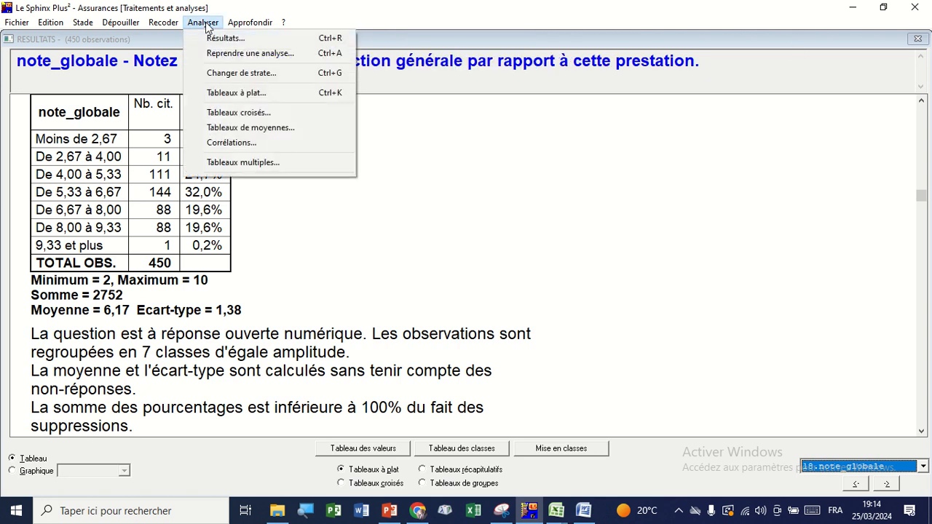
mouse_move(101, 27)
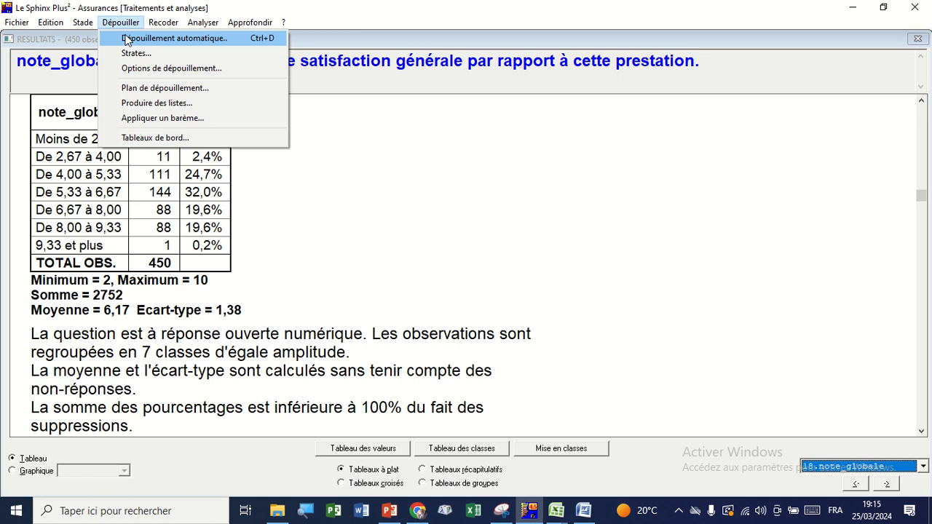
click(629, 240)
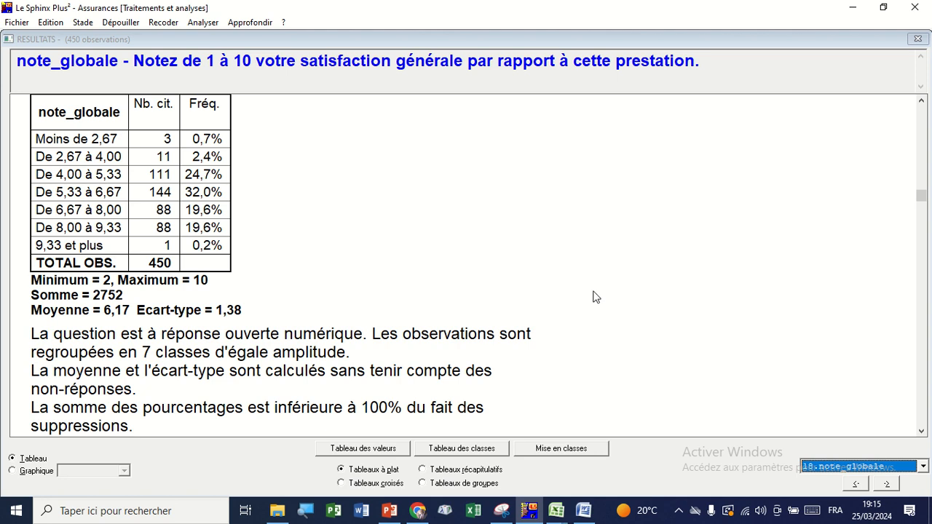
Close the results and program a new cross tabulation with 15.Délai Indemn. as row variable and 1.Type assurance as column variable
key(Escape)
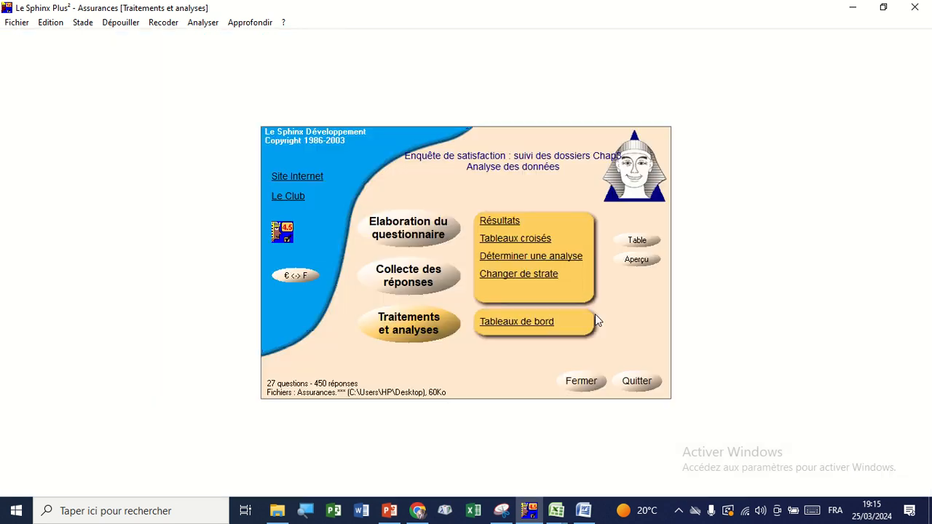
click(542, 241)
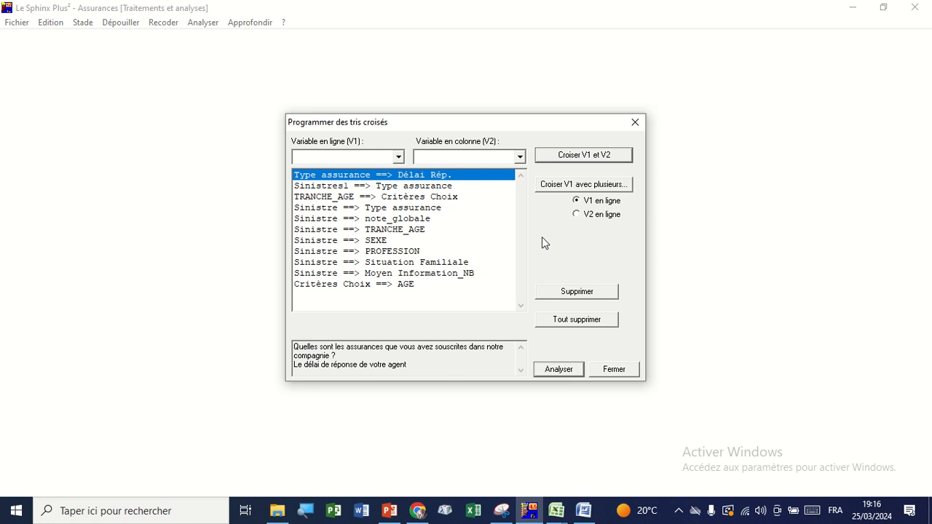
click(391, 159)
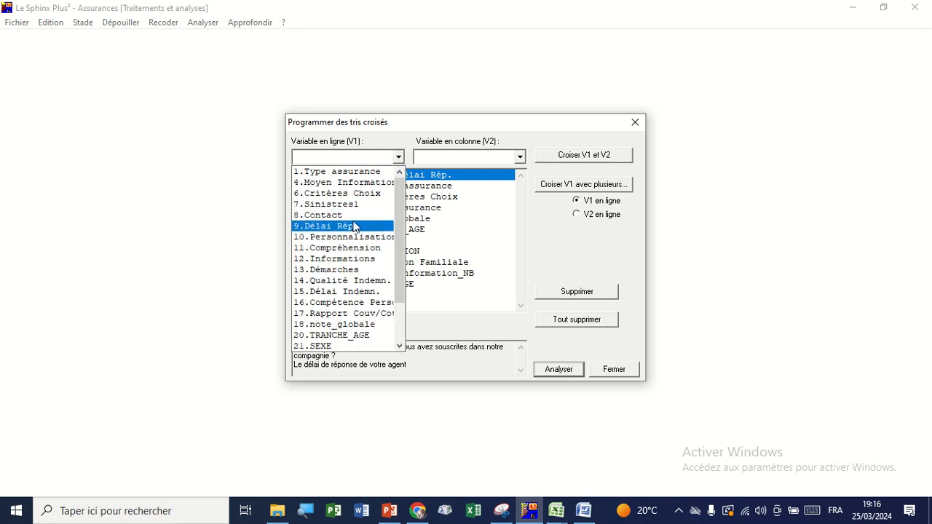
click(354, 294)
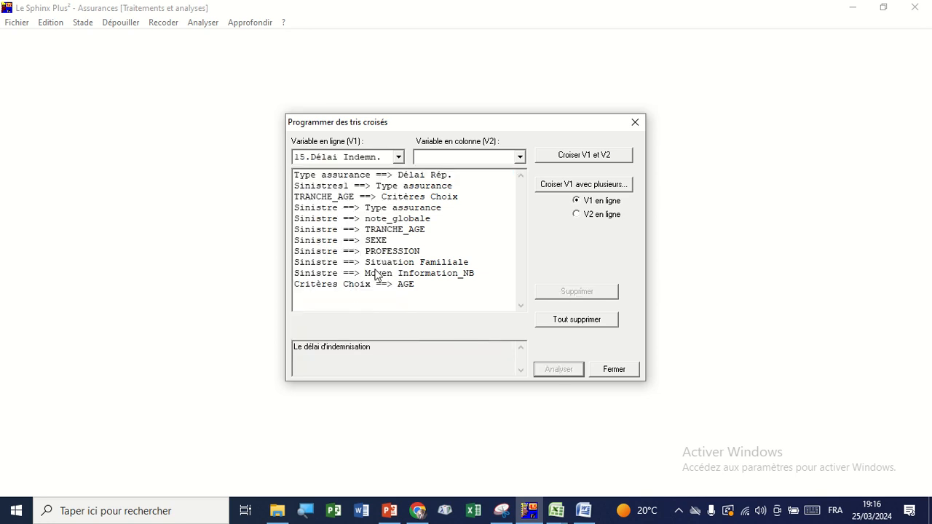
click(520, 157)
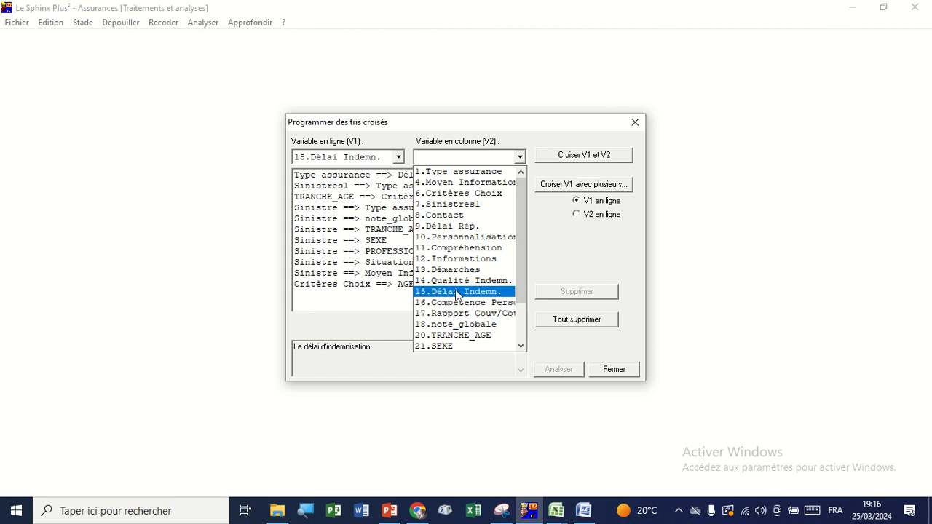
scroll(455, 292, down, 2)
scroll(455, 291, up, 2)
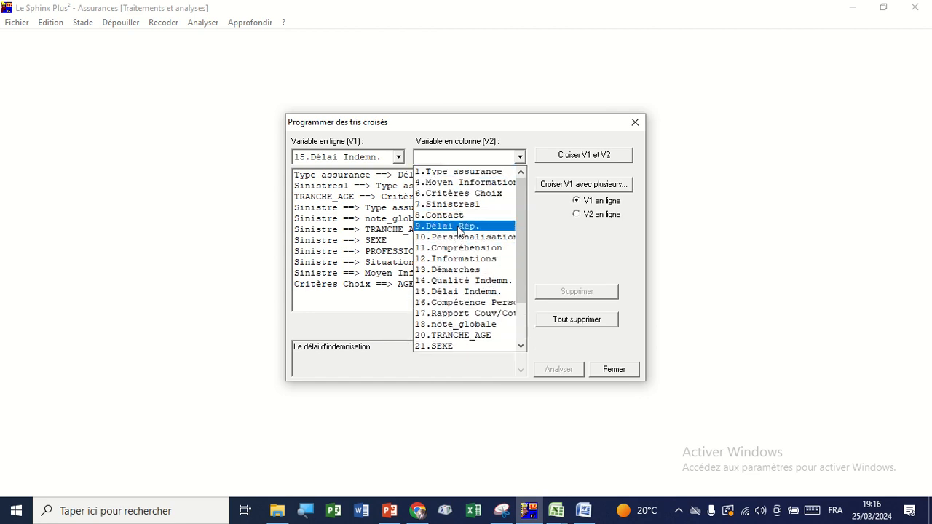
click(460, 173)
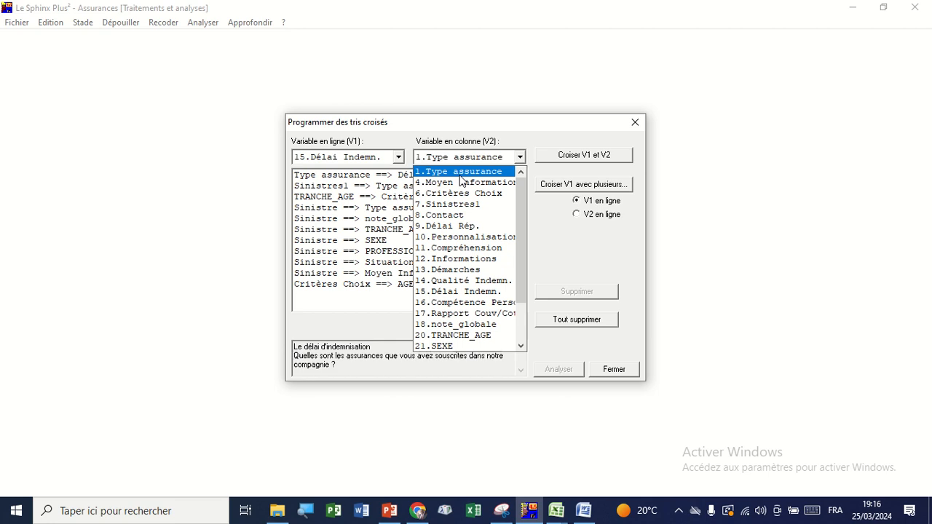
click(459, 175)
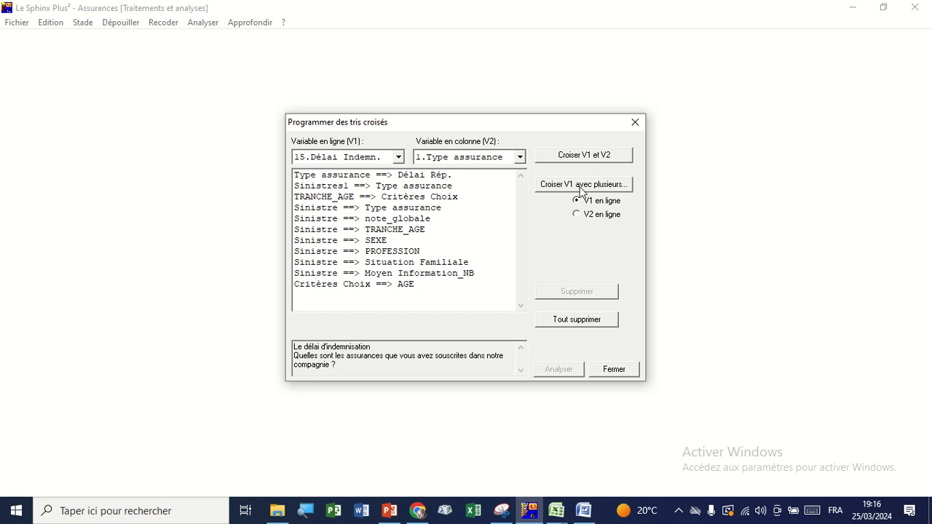
click(586, 157)
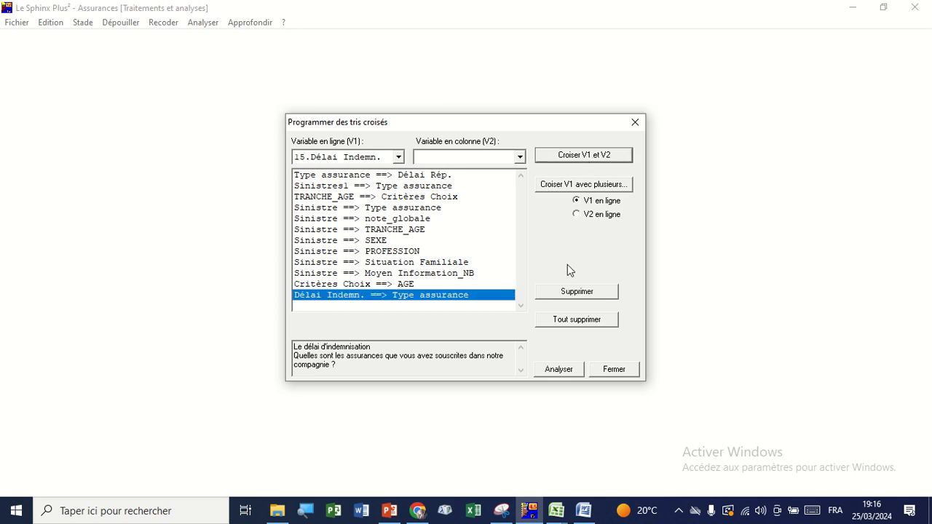
Analyse the Délai Indemn. by Type assurance crossing and add the Chi2 independence test with significant cells framed
click(559, 370)
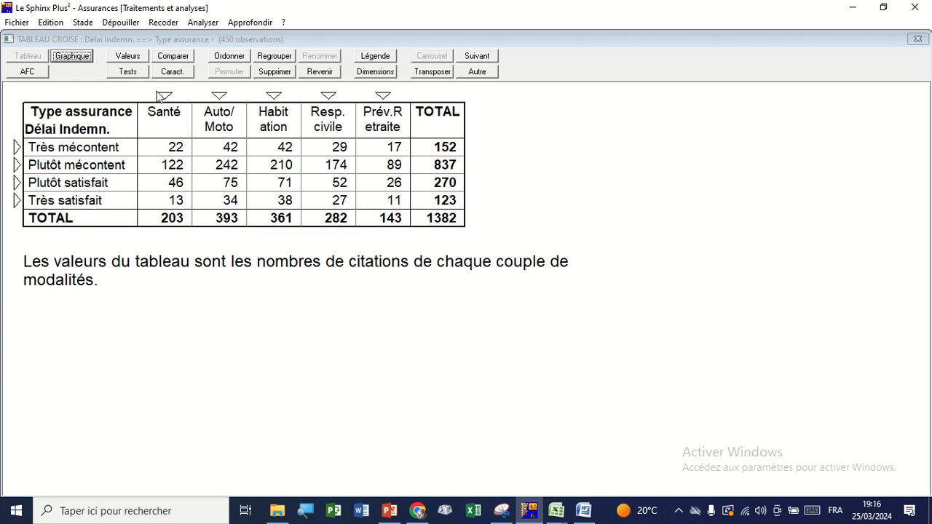
click(127, 76)
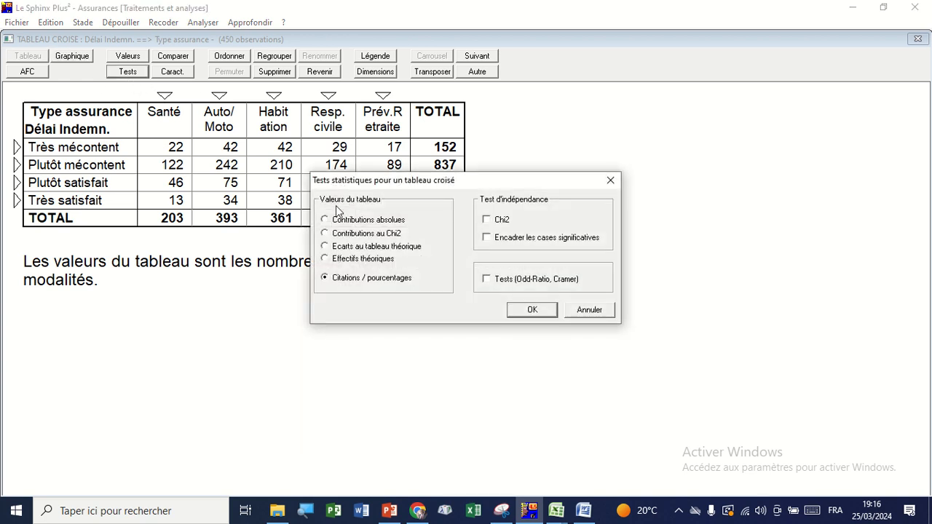
click(488, 220)
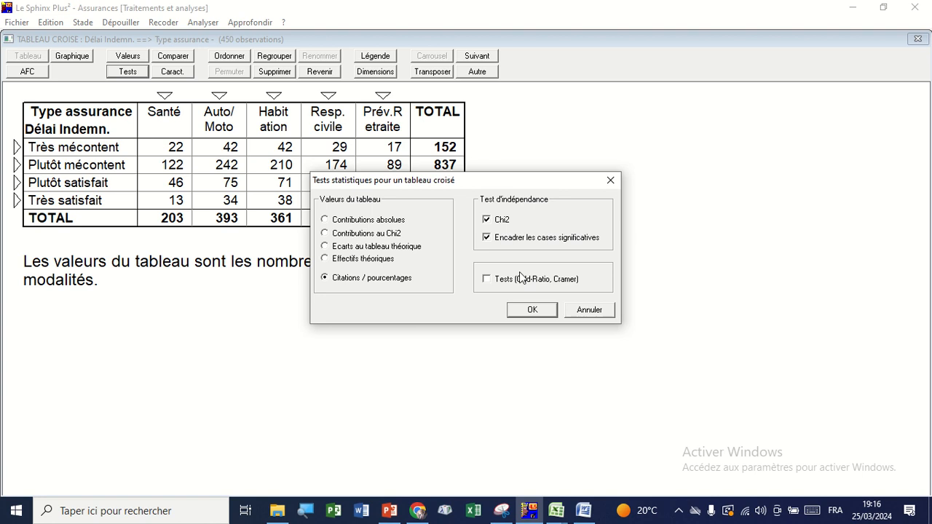
click(532, 309)
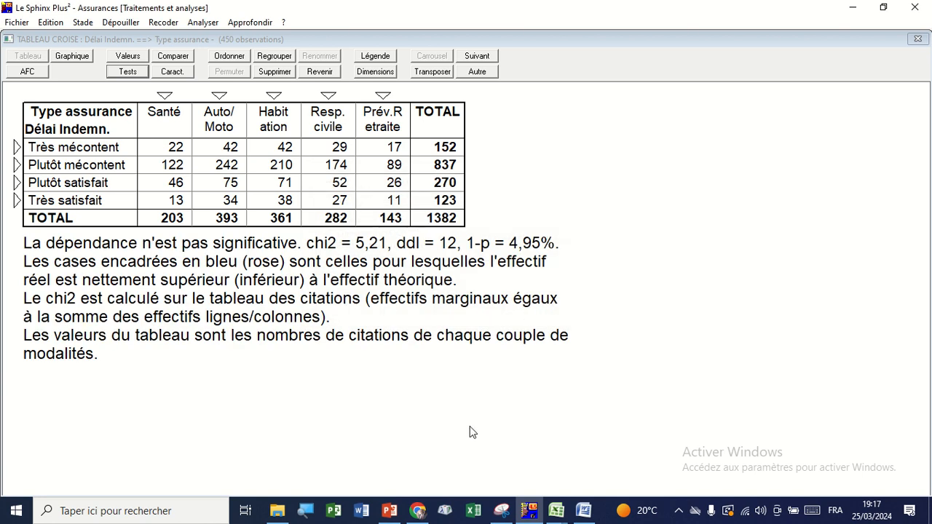